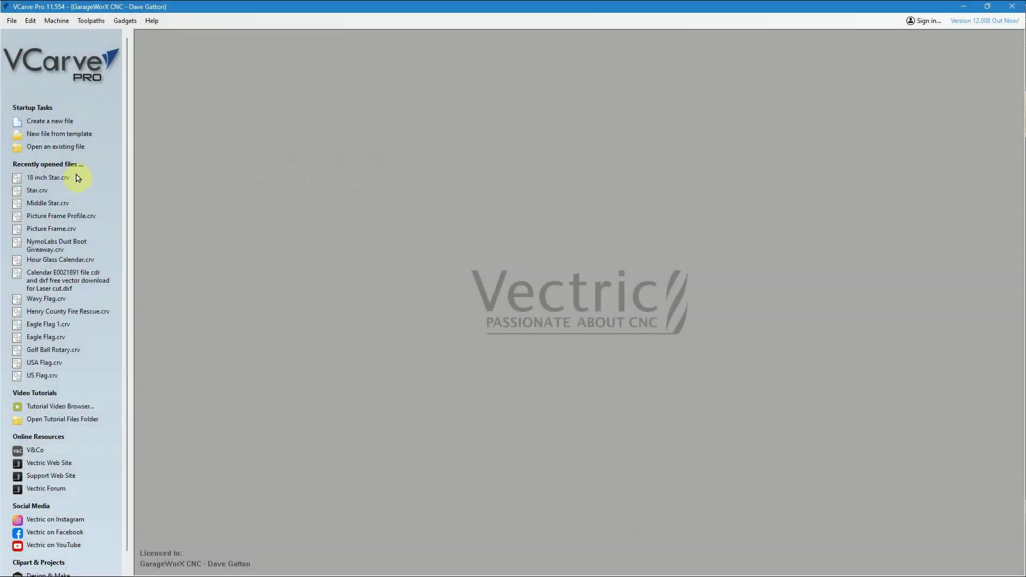
- Open '18 inch Star.crv' from the recently opened files
{"action": "left_click", "coordinate": [40, 178]}
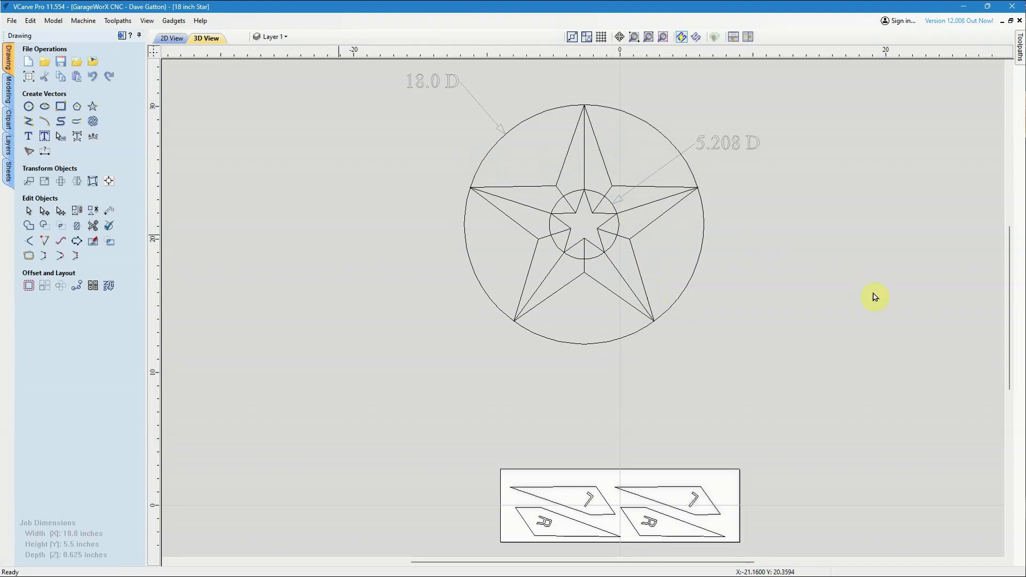
- Switch the 18 inch Star job to its flat 2D drawing view
{"action": "key", "text": "F2"}
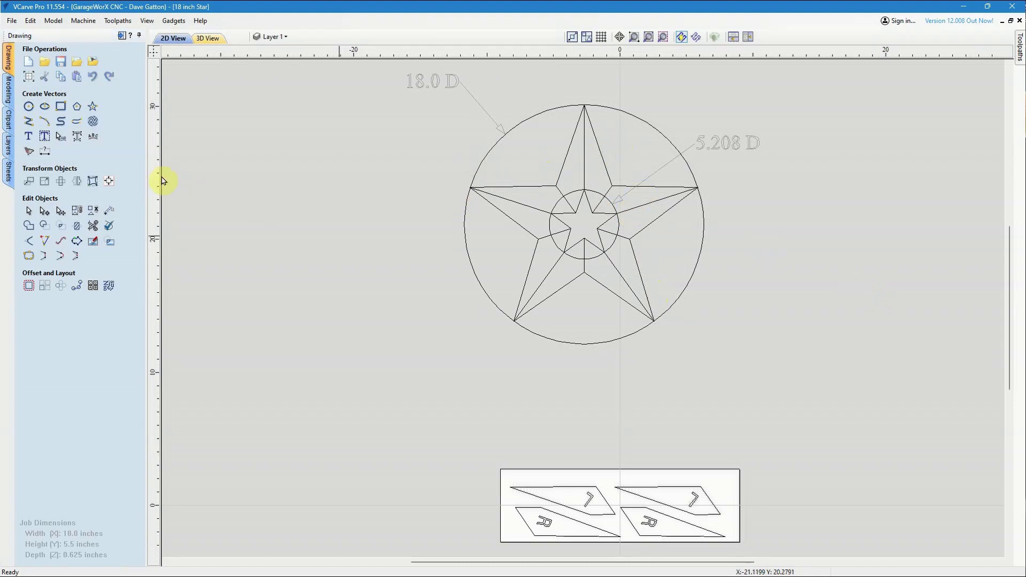
{"action": "left_click", "coordinate": [93, 106]}
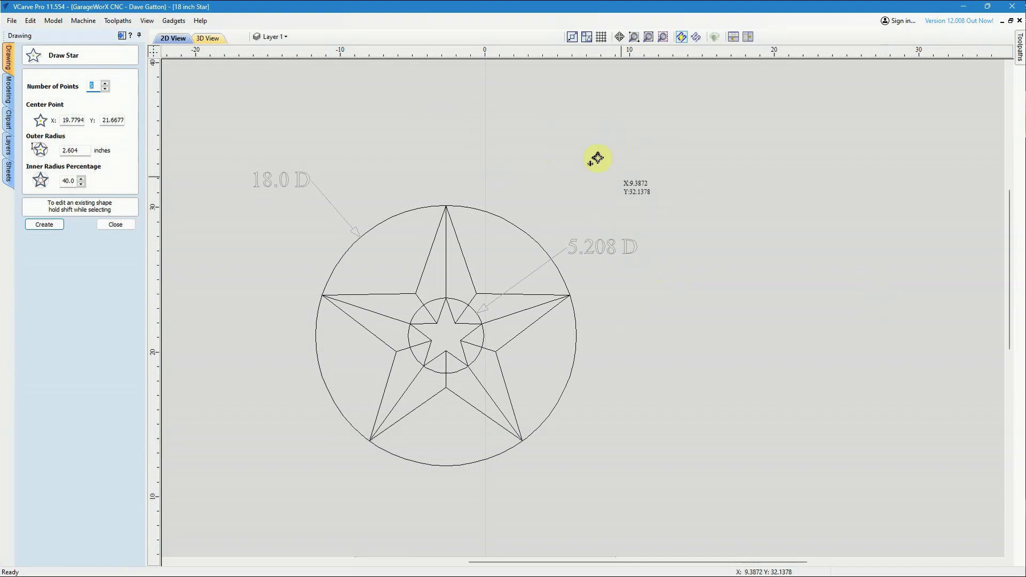
- Draw a five-point star with a 9.0-inch outer radius to the right of the design
{"action": "left_click", "coordinate": [814, 326]}
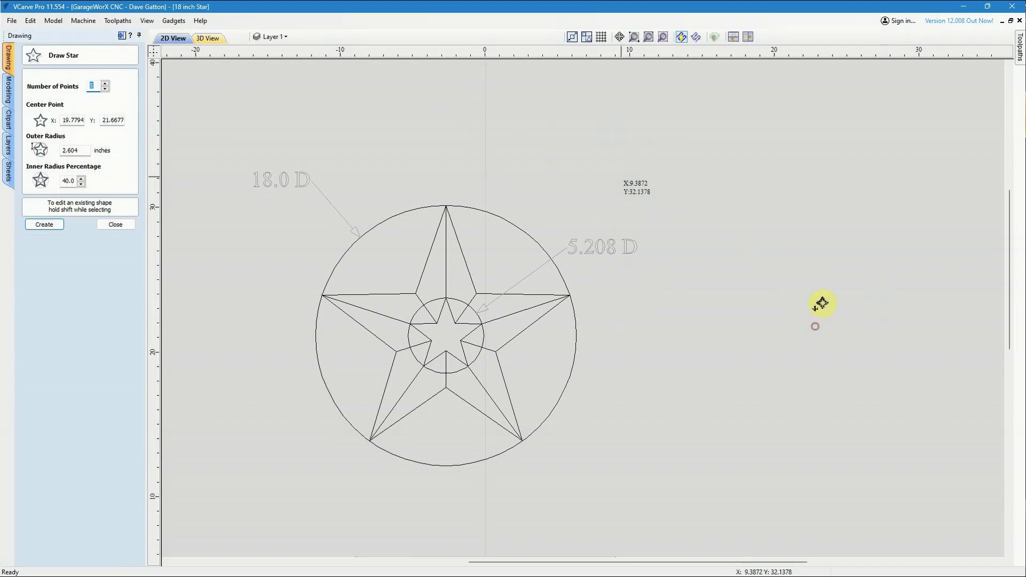
{"action": "left_click", "coordinate": [801, 198]}
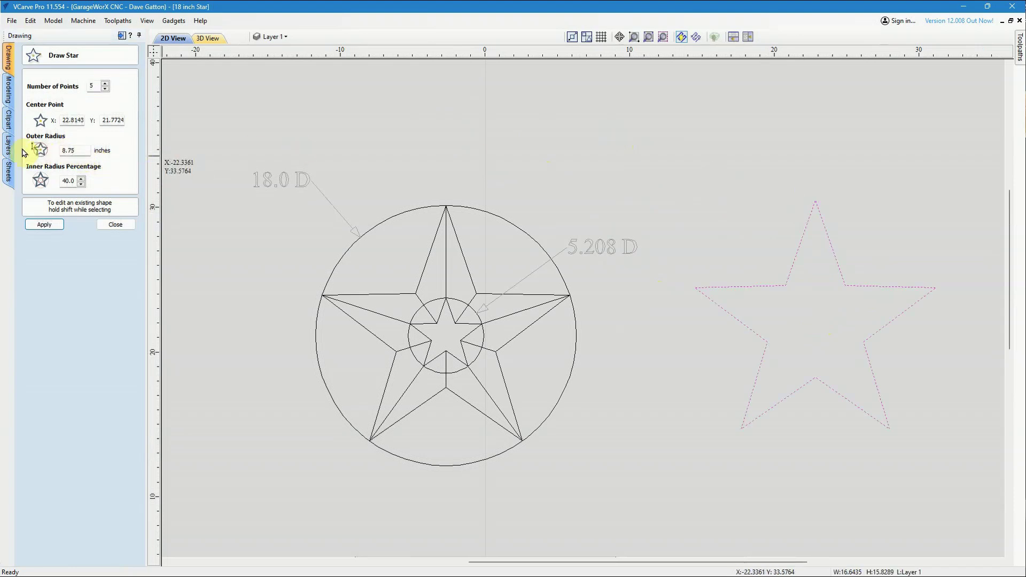
{"action": "left_click", "coordinate": [84, 150]}
{"action": "key", "text": "ctrl+a"}
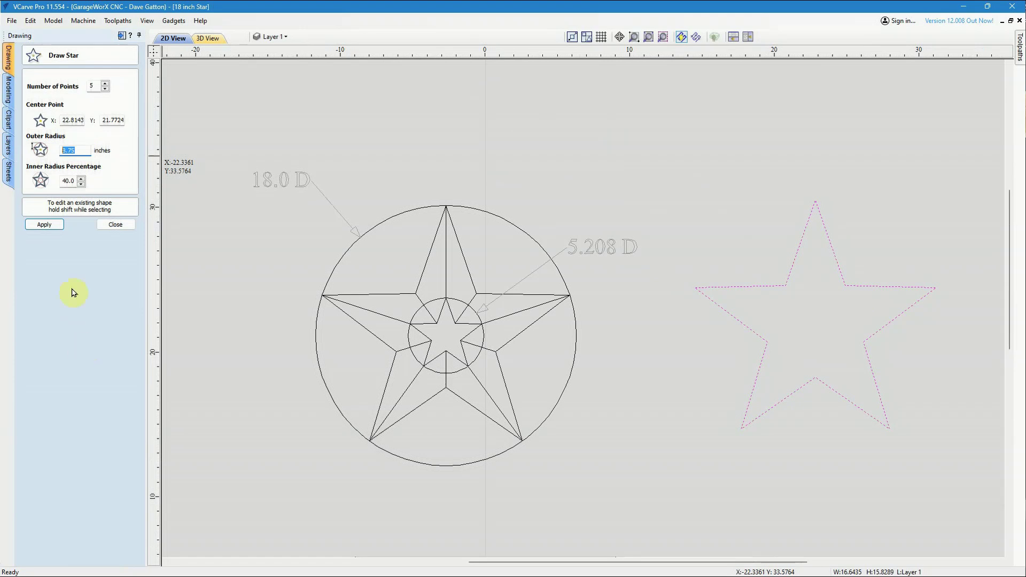
{"action": "type", "text": "9"}
{"action": "key", "text": "Return"}
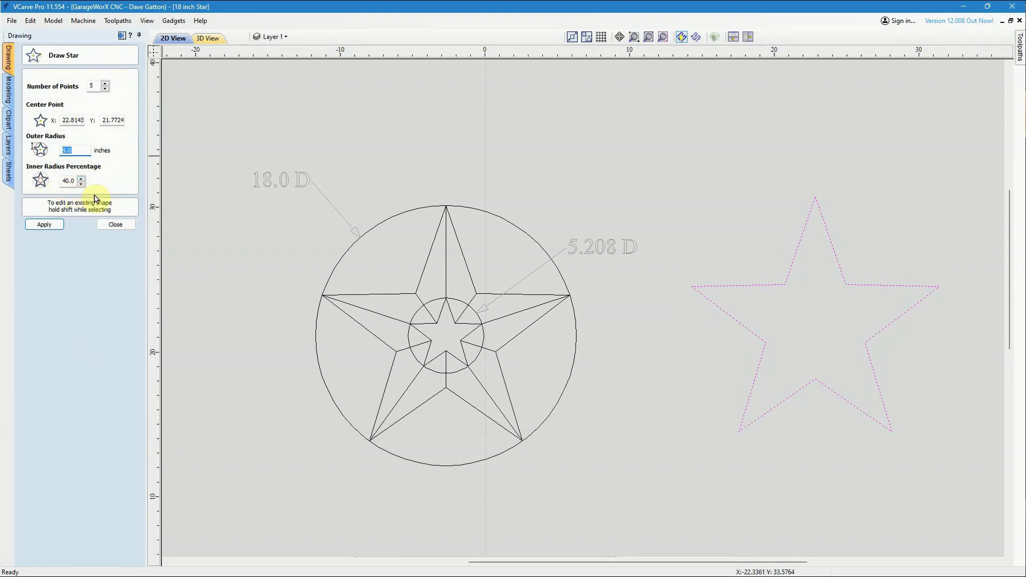
{"action": "left_click", "coordinate": [45, 225]}
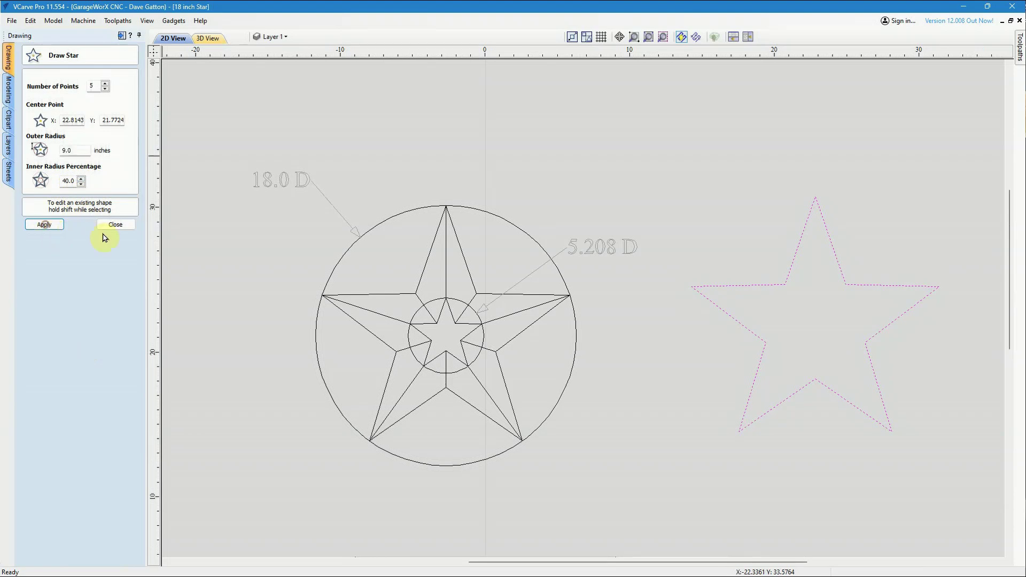
{"action": "left_click", "coordinate": [700, 139]}
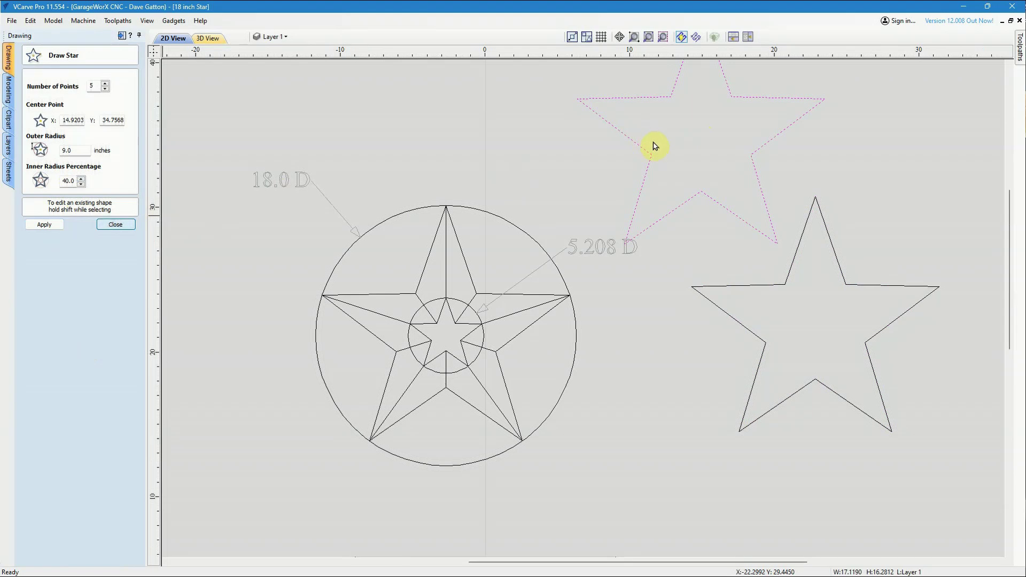
{"action": "key", "text": "Escape"}
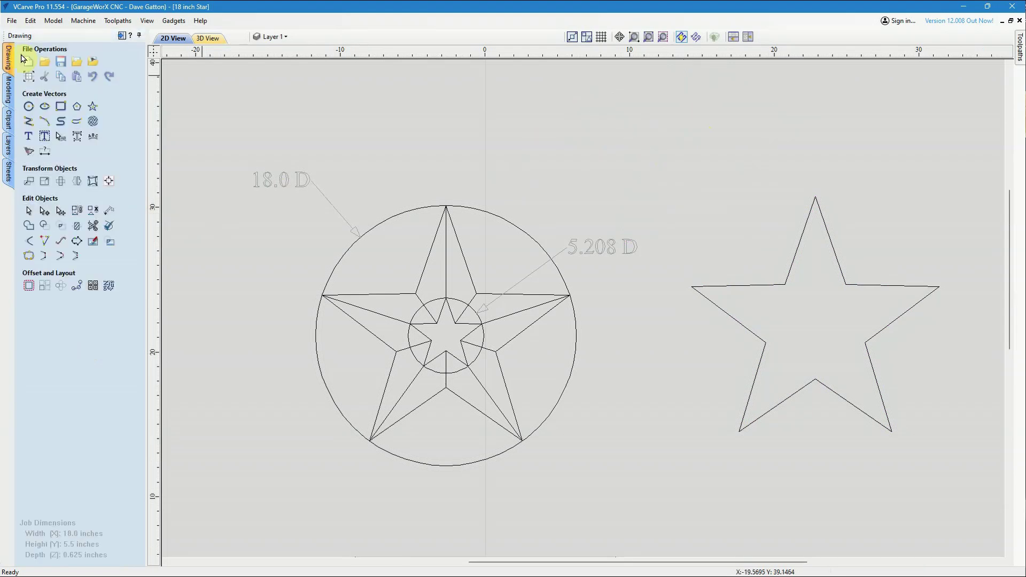
{"action": "left_click", "coordinate": [29, 106]}
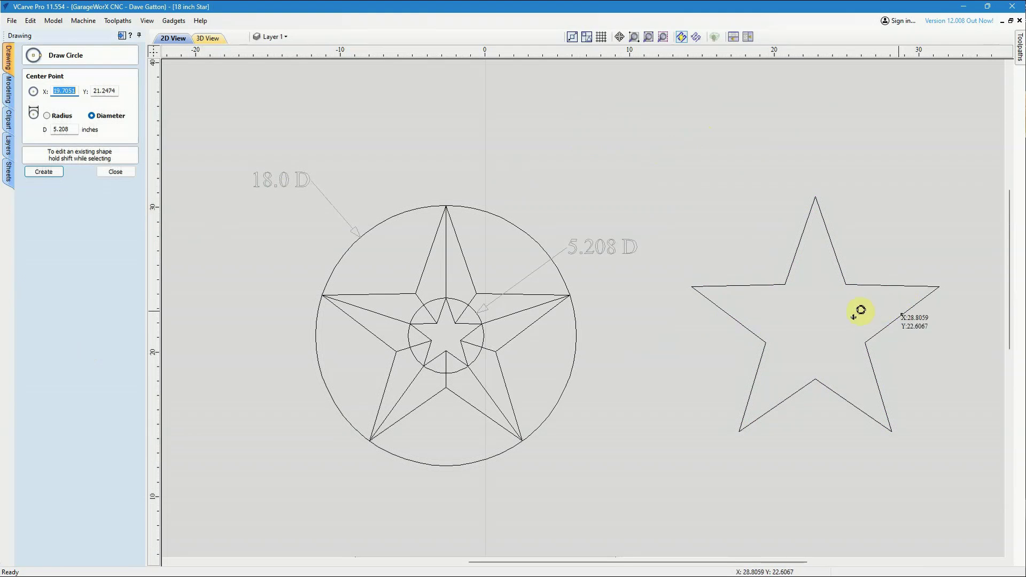
- Draw an 18-inch-diameter circle centred on the new star through its top point
{"action": "left_click", "coordinate": [826, 299]}
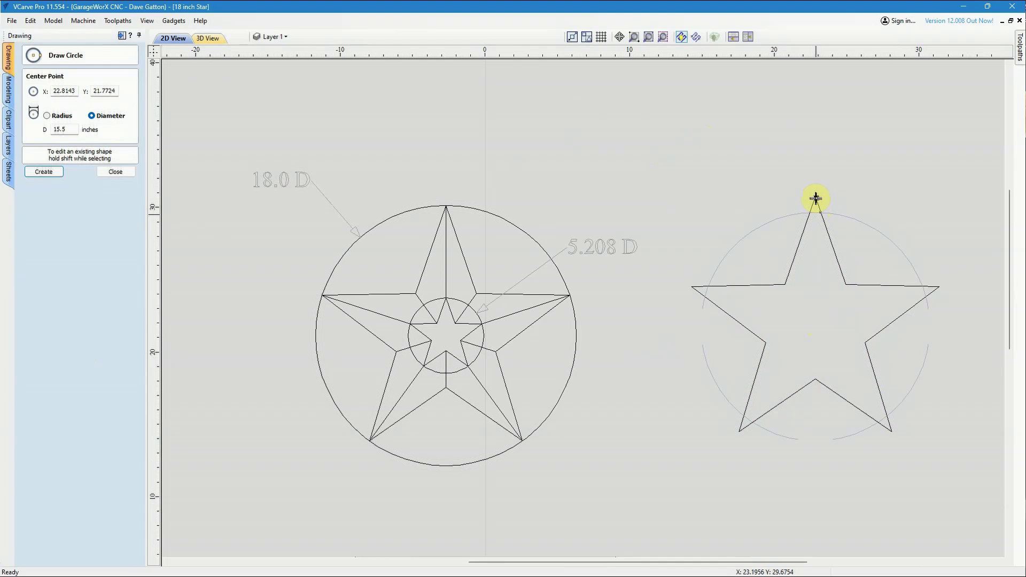
{"action": "left_click", "coordinate": [815, 198]}
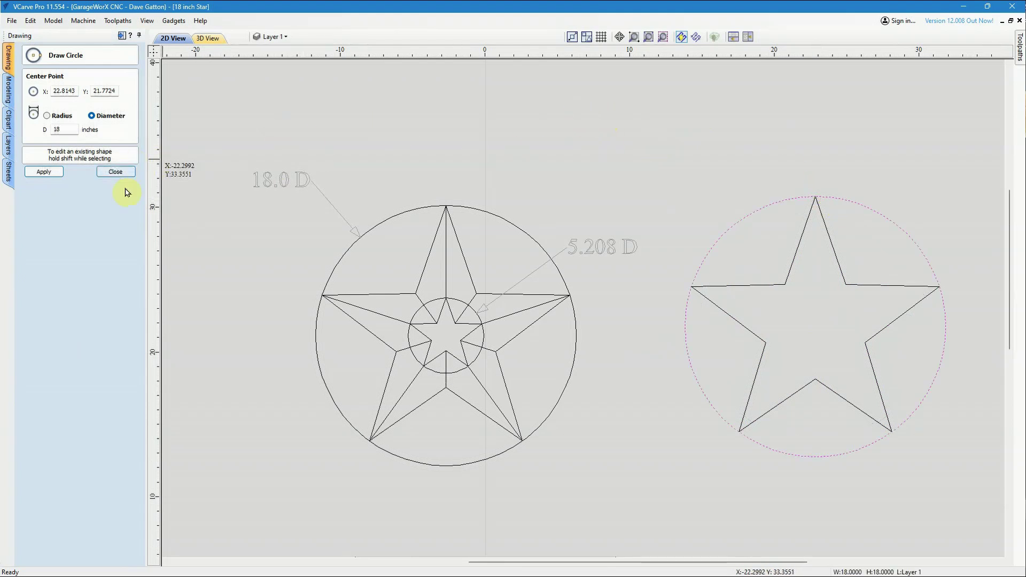
{"action": "left_click", "coordinate": [116, 172]}
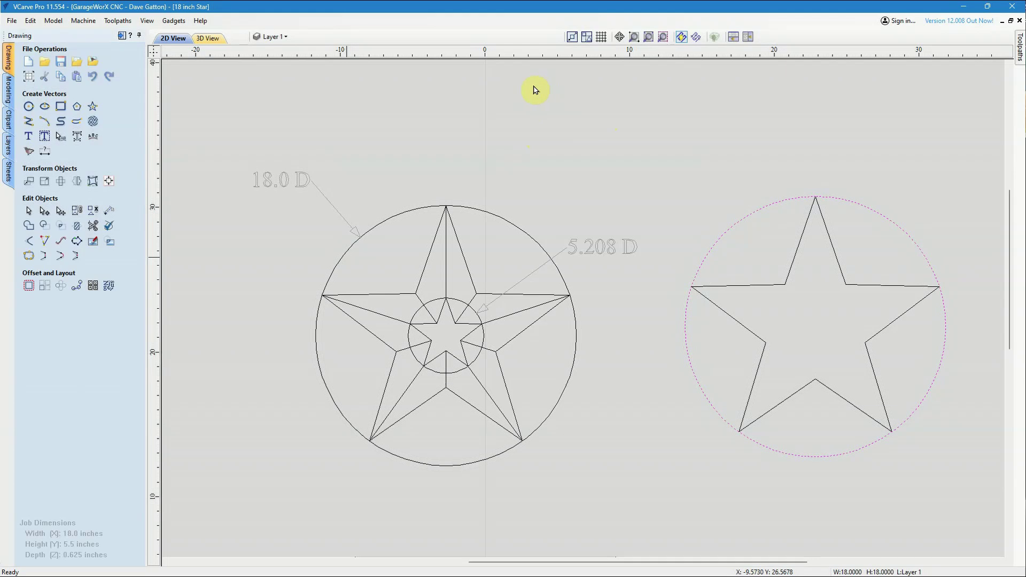
{"action": "left_click", "coordinate": [215, 141]}
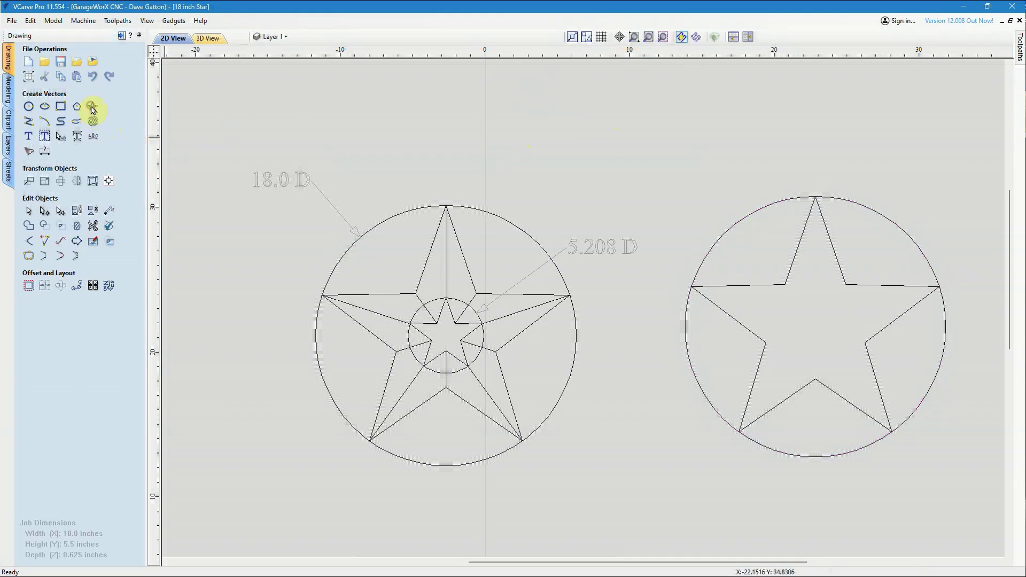
{"action": "left_click", "coordinate": [92, 109]}
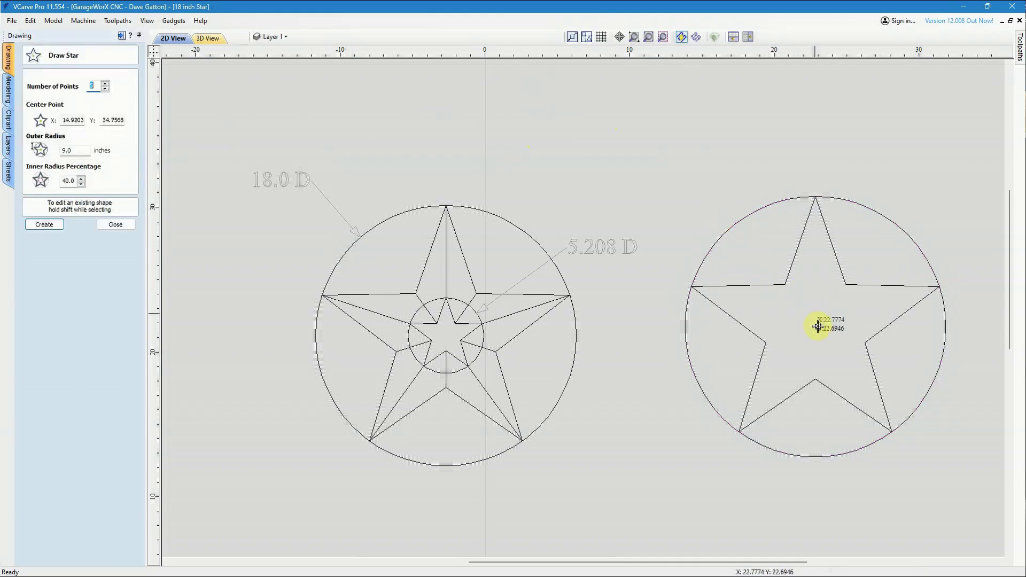
- Place a 2.604-inch outer-radius star at the centre of the large new star
{"action": "left_click", "coordinate": [817, 263]}
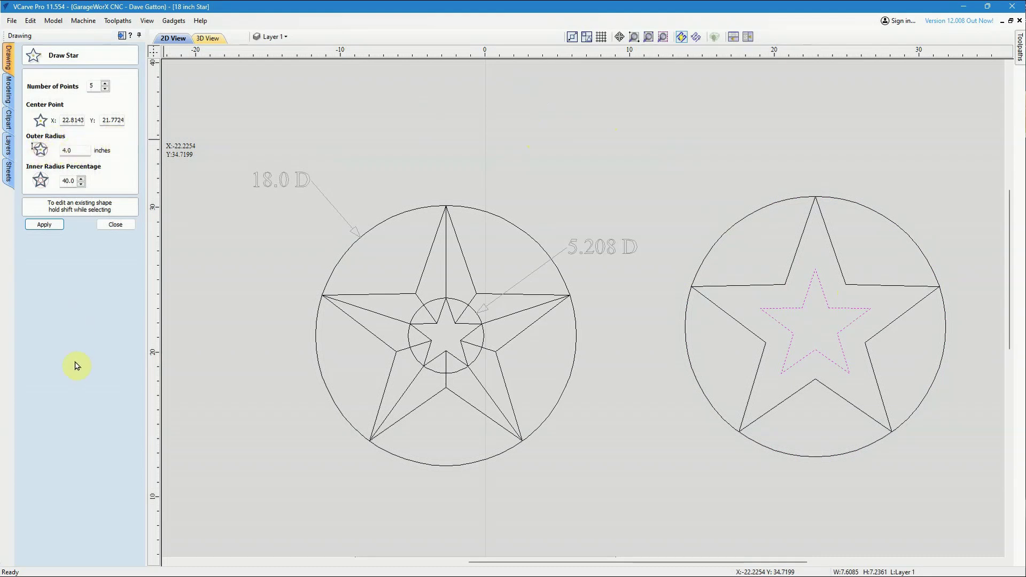
{"action": "double_click", "coordinate": [66, 150]}
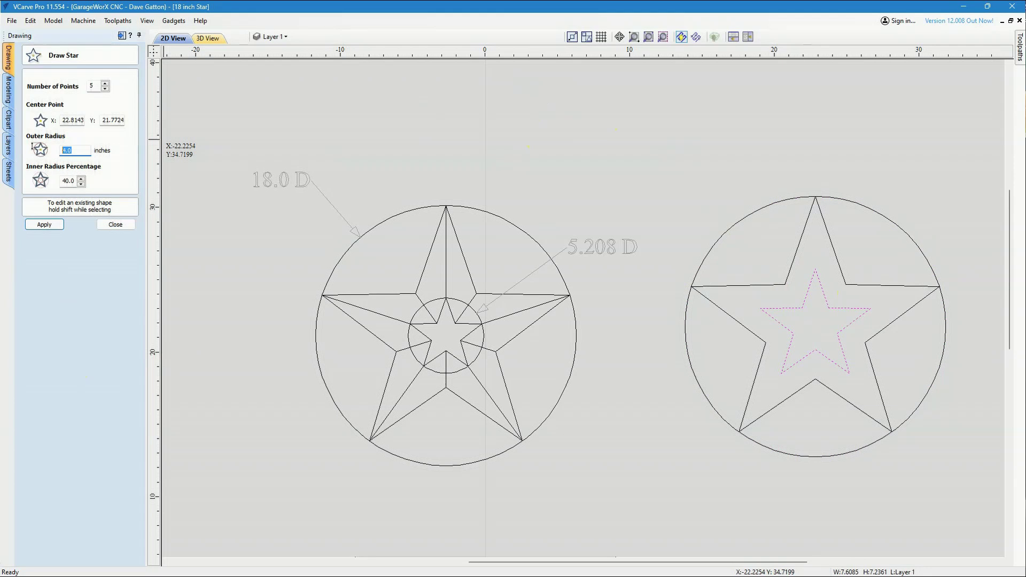
{"action": "type", "text": "2.604"}
{"action": "left_click", "coordinate": [46, 225]}
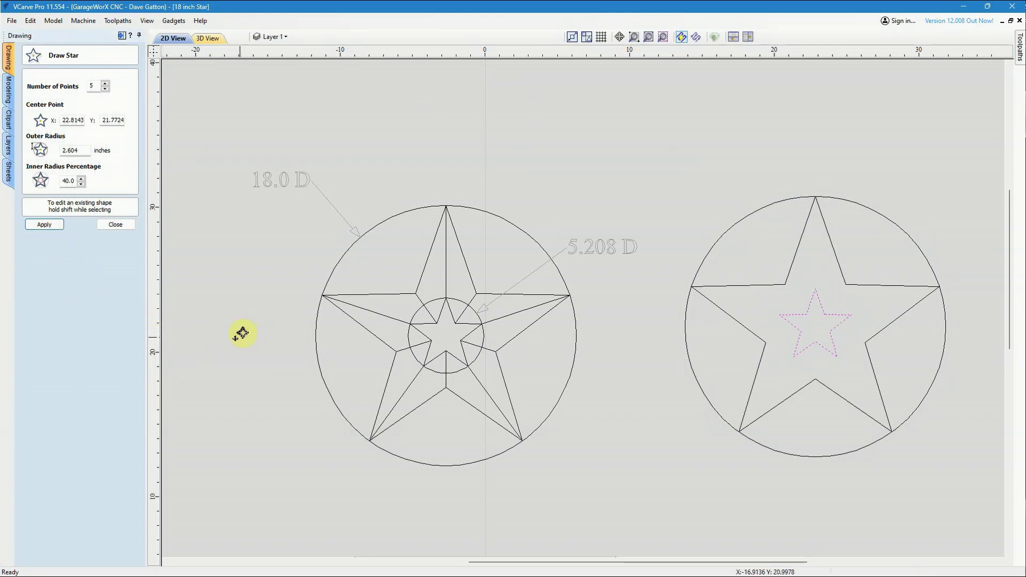
{"action": "left_click", "coordinate": [114, 224]}
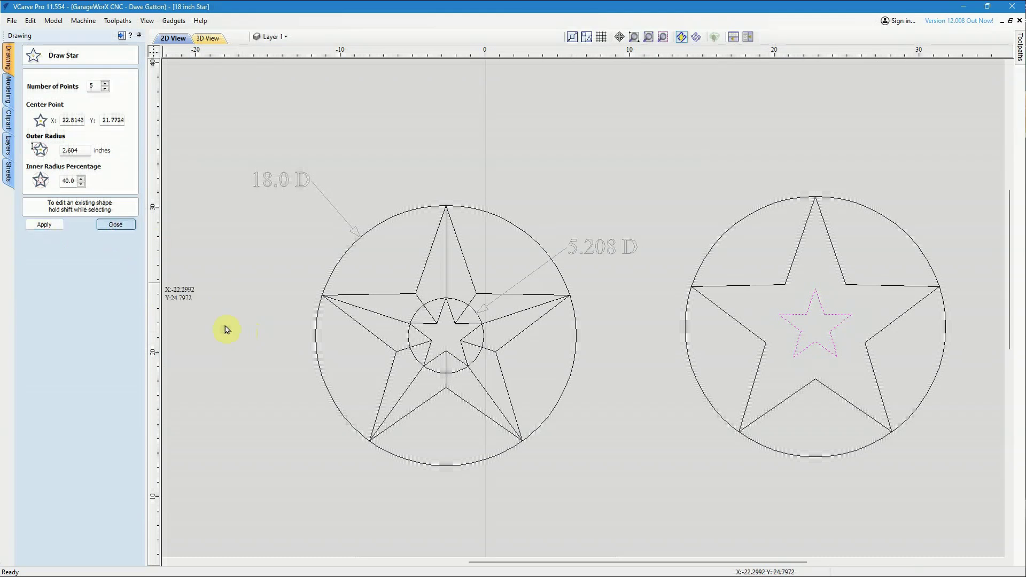
{"action": "left_click", "coordinate": [240, 329]}
- Draw a facet polyline from the top tip through the inner star's vertices to the right tip
{"action": "key", "text": "Escape"}
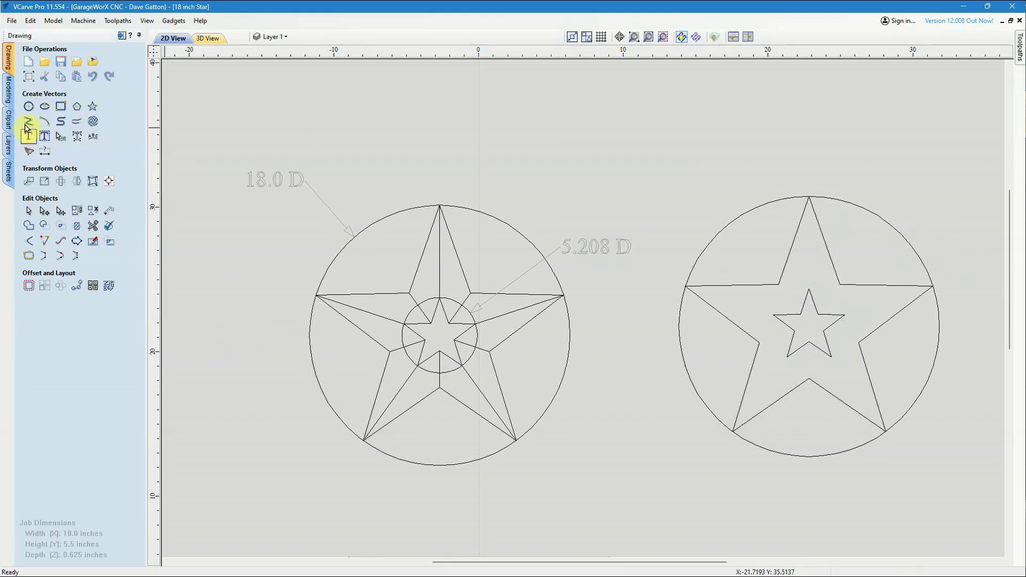
{"action": "left_click", "coordinate": [28, 126]}
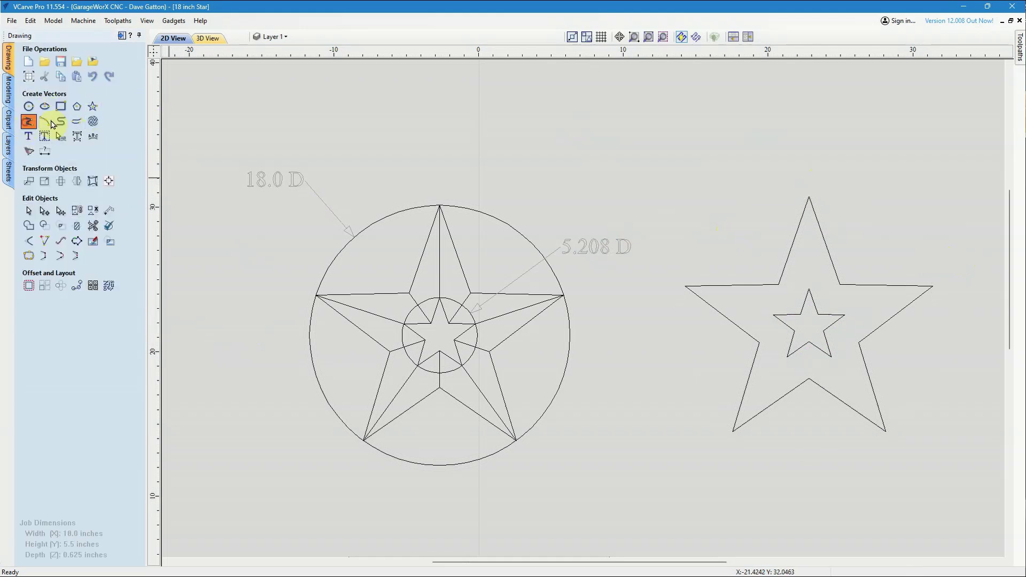
{"action": "left_click", "coordinate": [809, 199]}
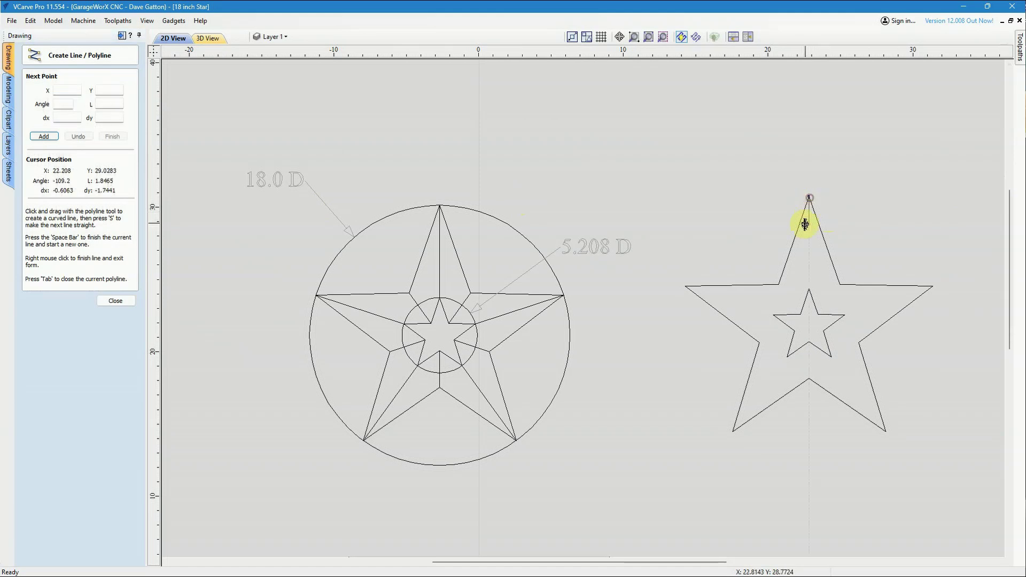
{"action": "left_click", "coordinate": [807, 288]}
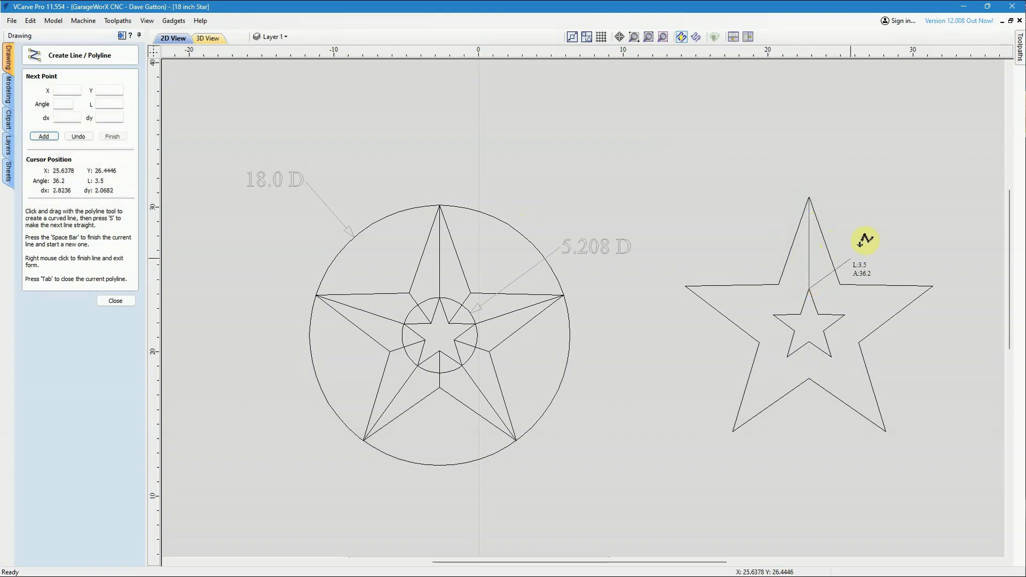
{"action": "left_click", "coordinate": [846, 315]}
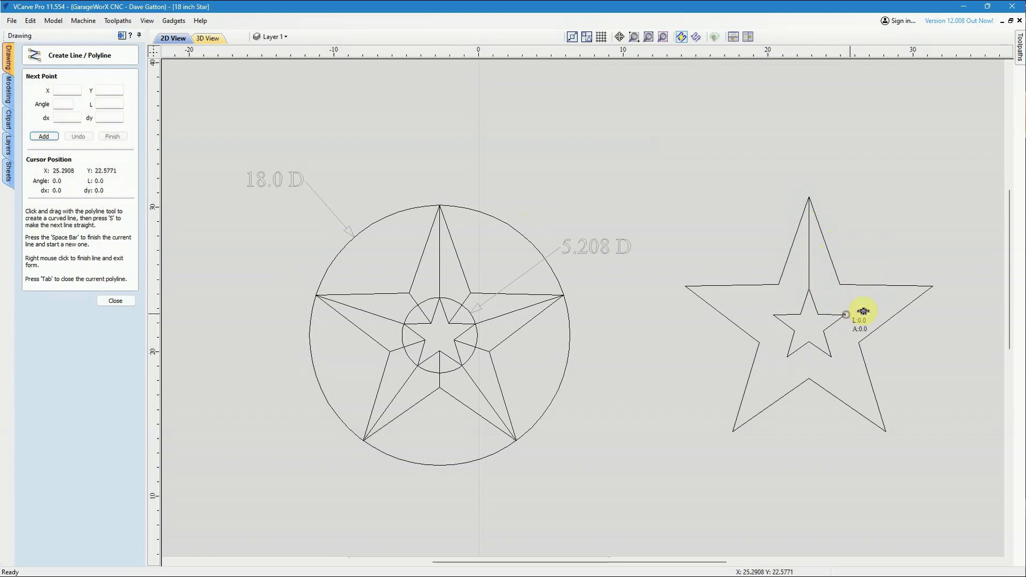
{"action": "left_click", "coordinate": [933, 287]}
{"action": "key", "text": "space"}
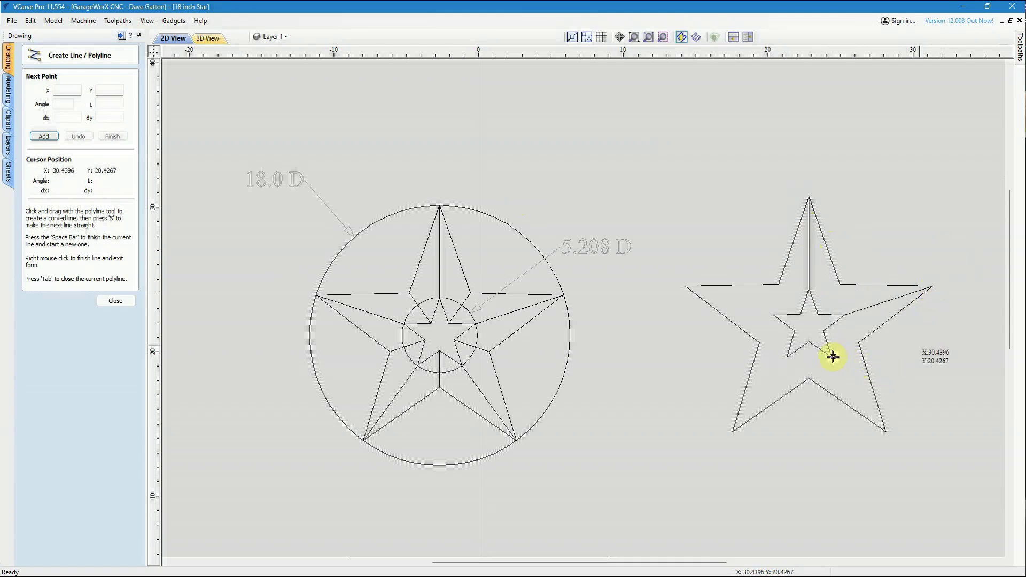
- Draw facet lines from the inner lower vertices to the lower-right, bottom-left and left tips
{"action": "left_click", "coordinate": [831, 357]}
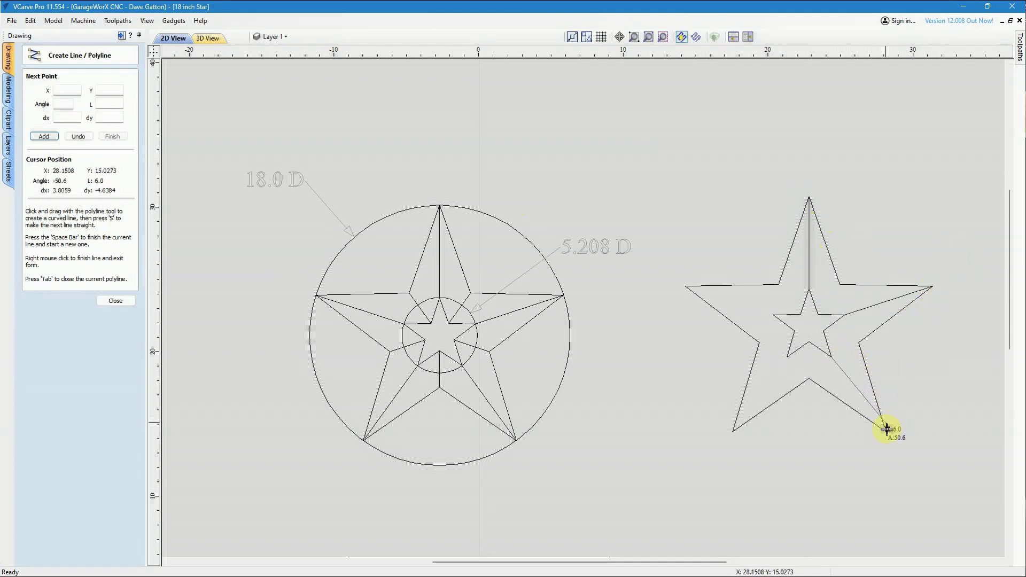
{"action": "left_click", "coordinate": [886, 428]}
{"action": "key", "text": "space"}
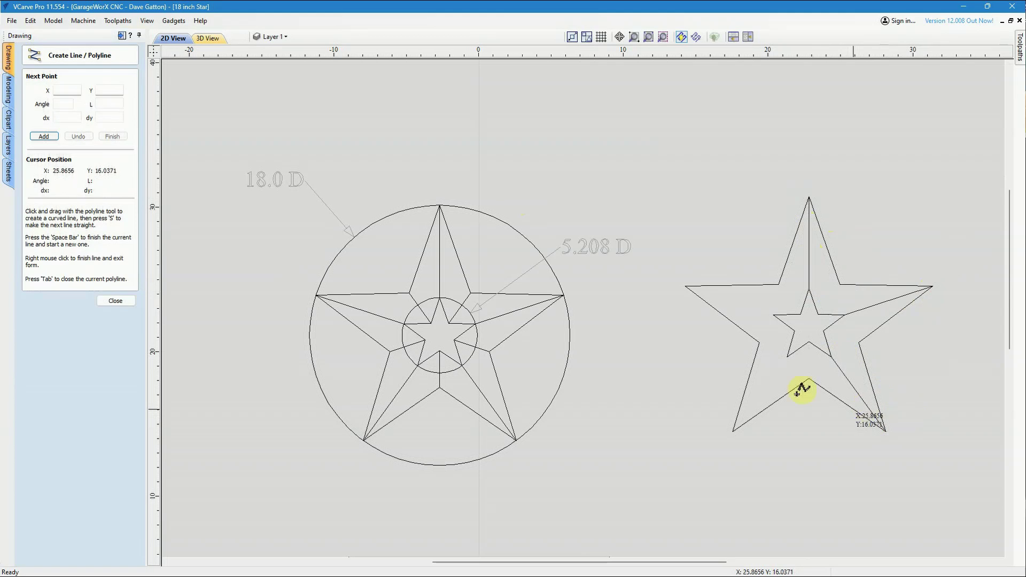
{"action": "left_click", "coordinate": [787, 356]}
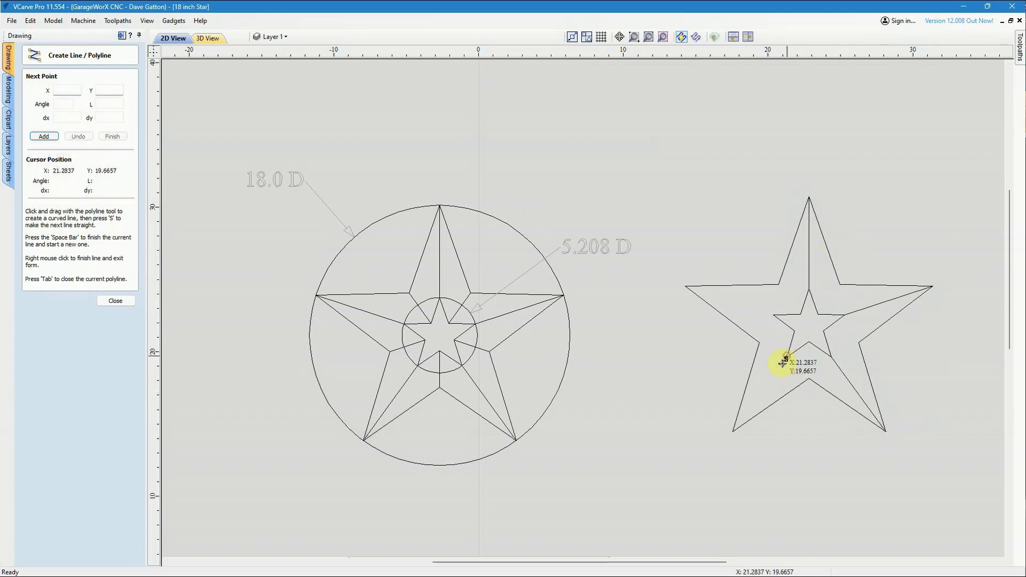
{"action": "left_click", "coordinate": [733, 430]}
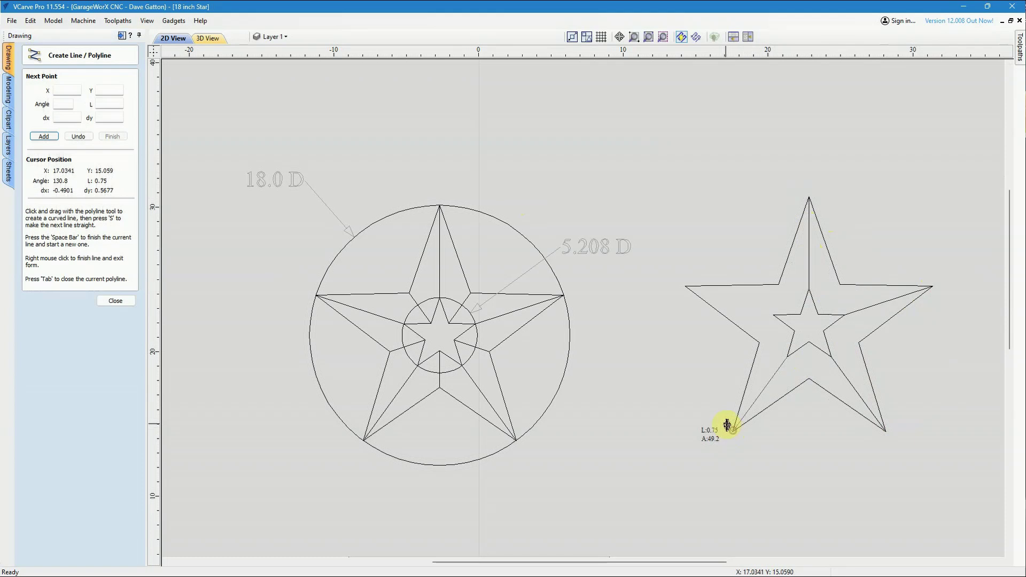
{"action": "left_click", "coordinate": [686, 287]}
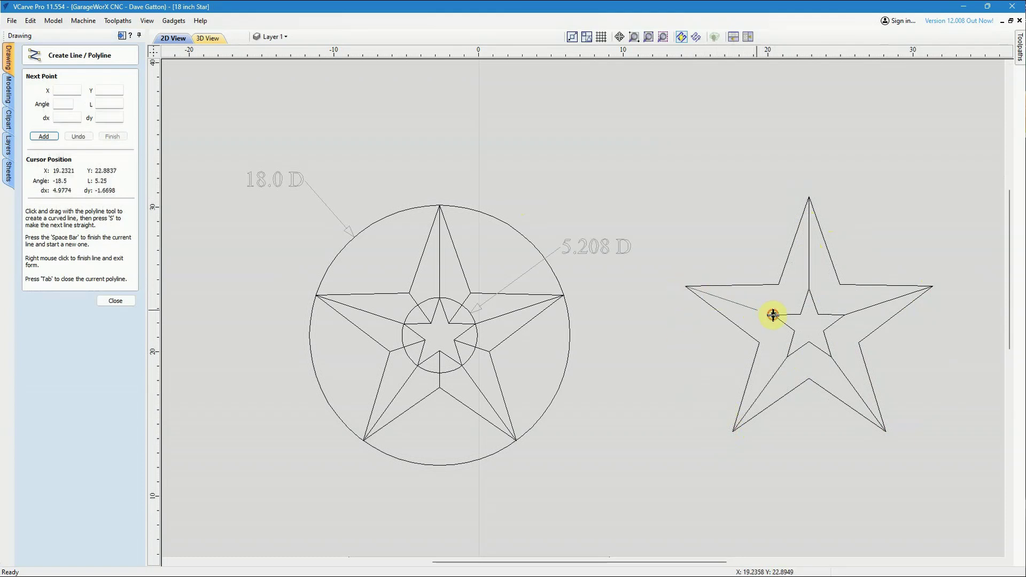
{"action": "left_click", "coordinate": [773, 315]}
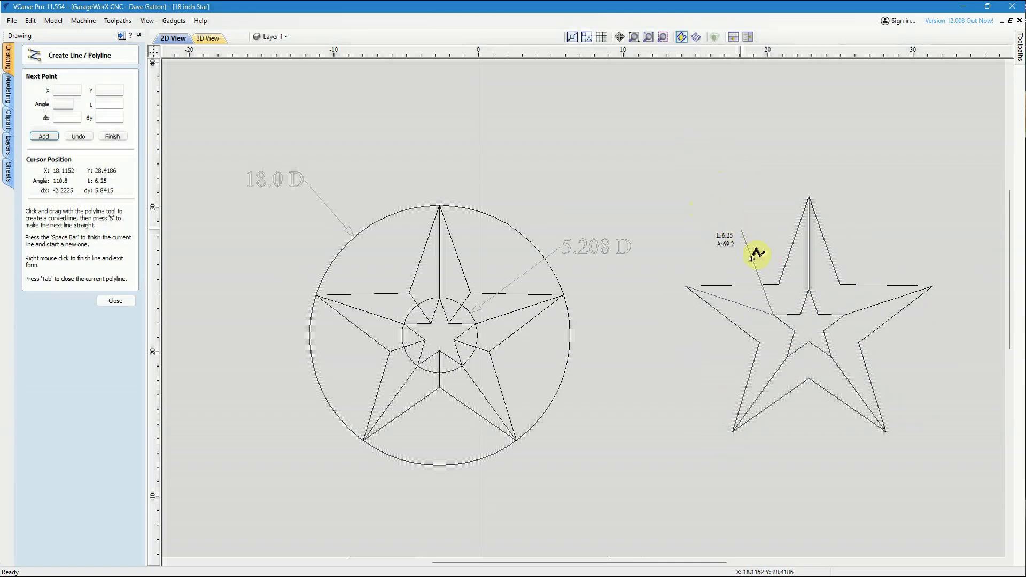
{"action": "key", "text": "space"}
- Draw short facet lines from the upper inner vertices, the outer notch and the right arm
{"action": "left_click", "coordinate": [779, 282]}
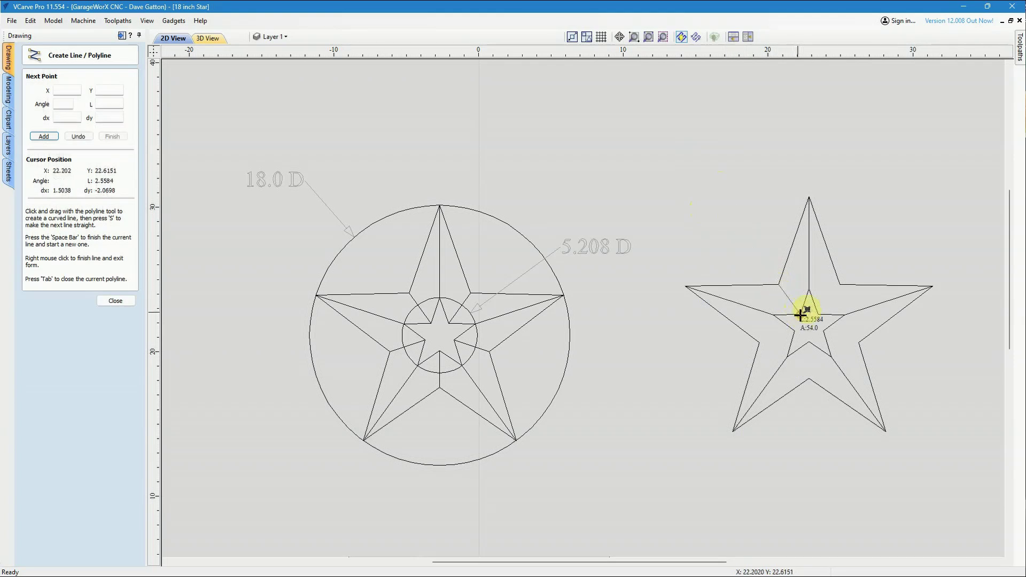
{"action": "left_click", "coordinate": [800, 315]}
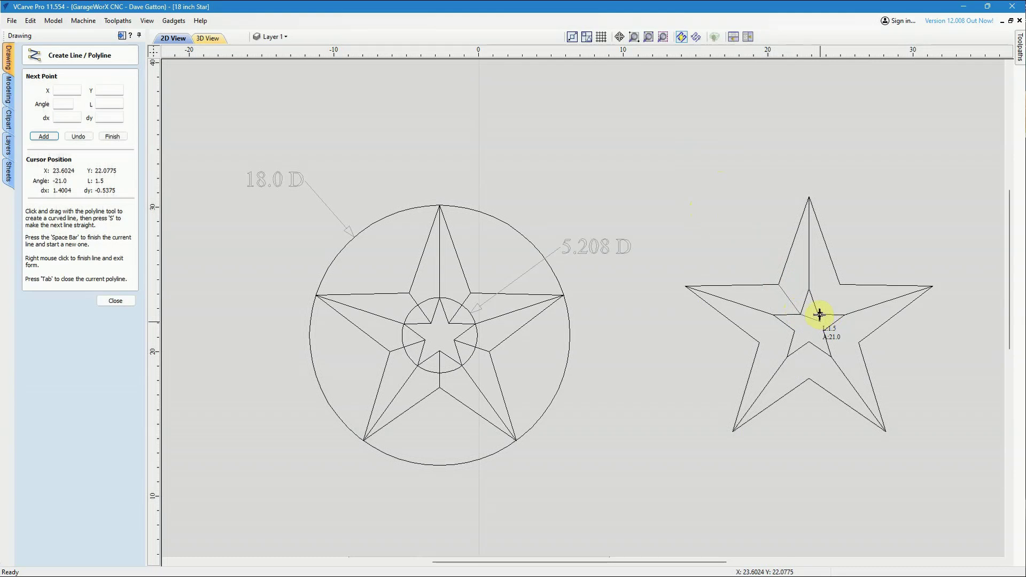
{"action": "key", "text": "space"}
{"action": "left_click", "coordinate": [819, 315]}
{"action": "left_click", "coordinate": [841, 284]}
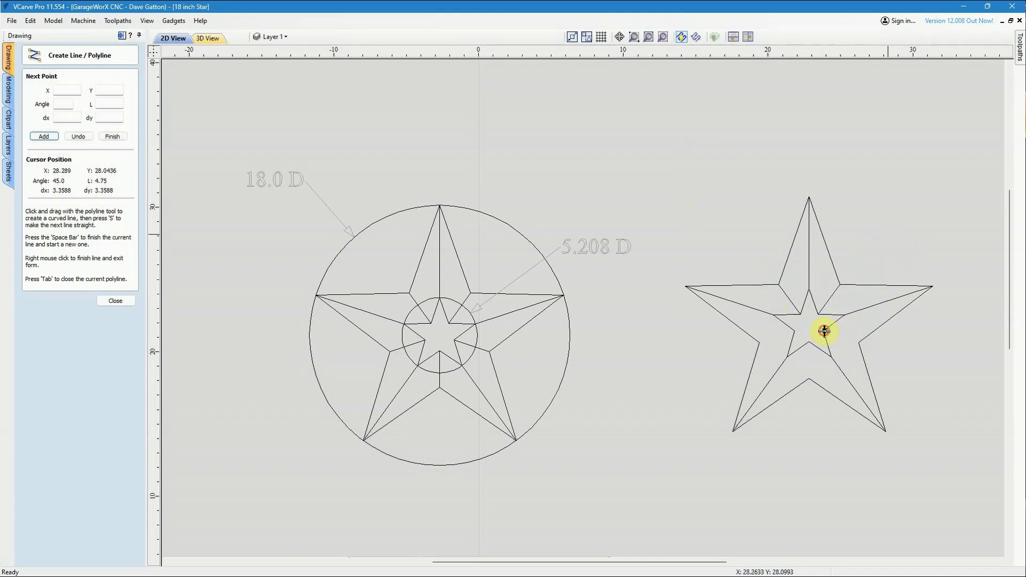
{"action": "key", "text": "space"}
{"action": "left_click", "coordinate": [824, 331]}
{"action": "left_click", "coordinate": [859, 340]}
{"action": "key", "text": "space"}
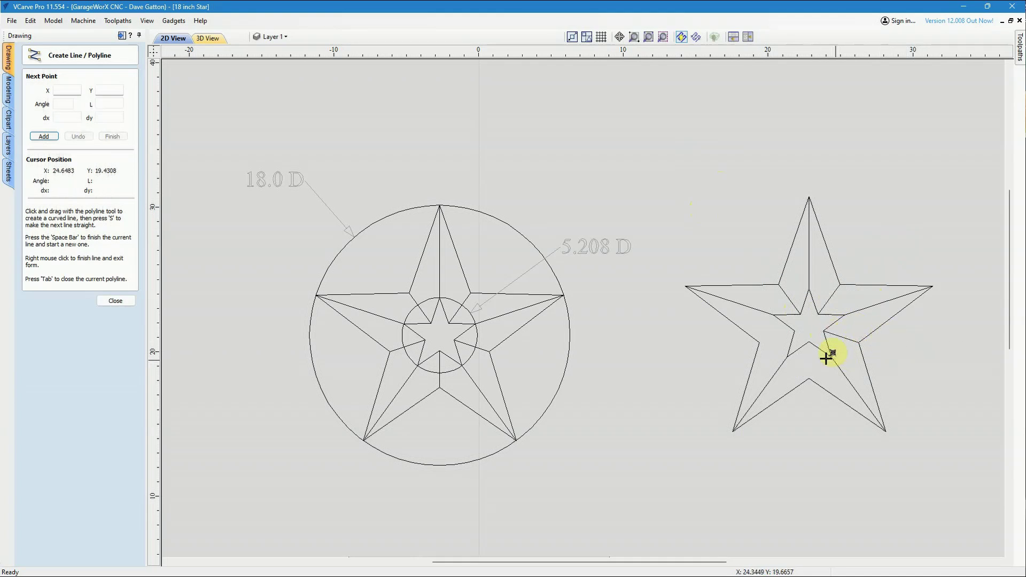
- Add the vertical centre and left-arm facet lines, finishing line drawing
{"action": "left_click", "coordinate": [809, 341]}
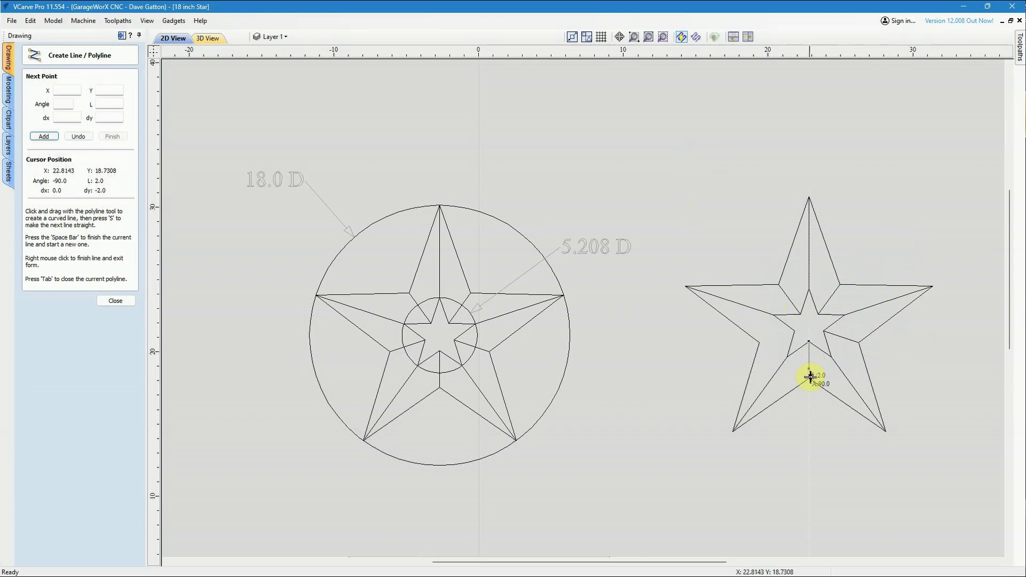
{"action": "left_click", "coordinate": [809, 378]}
{"action": "key", "text": "space"}
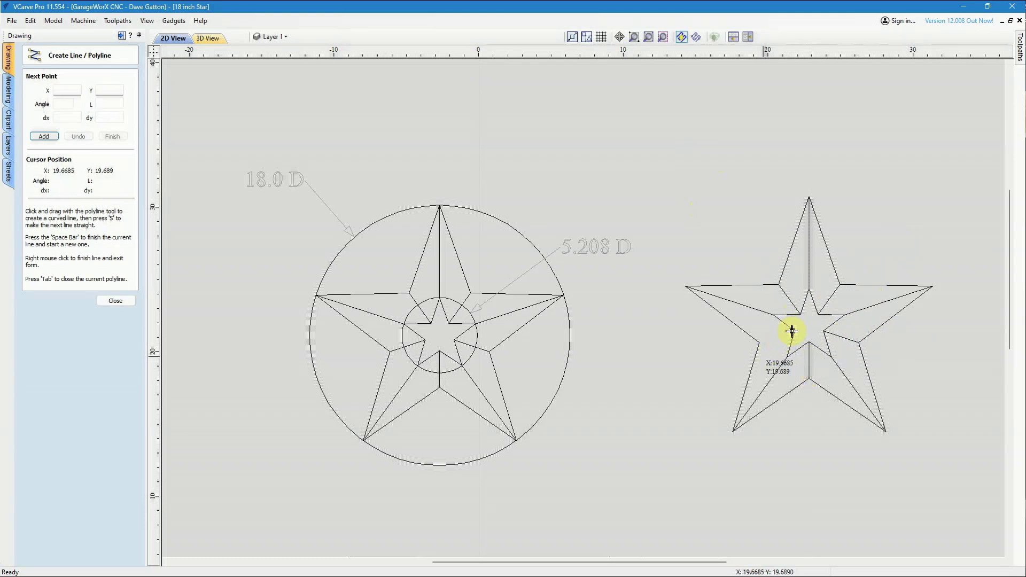
{"action": "left_click", "coordinate": [793, 330]}
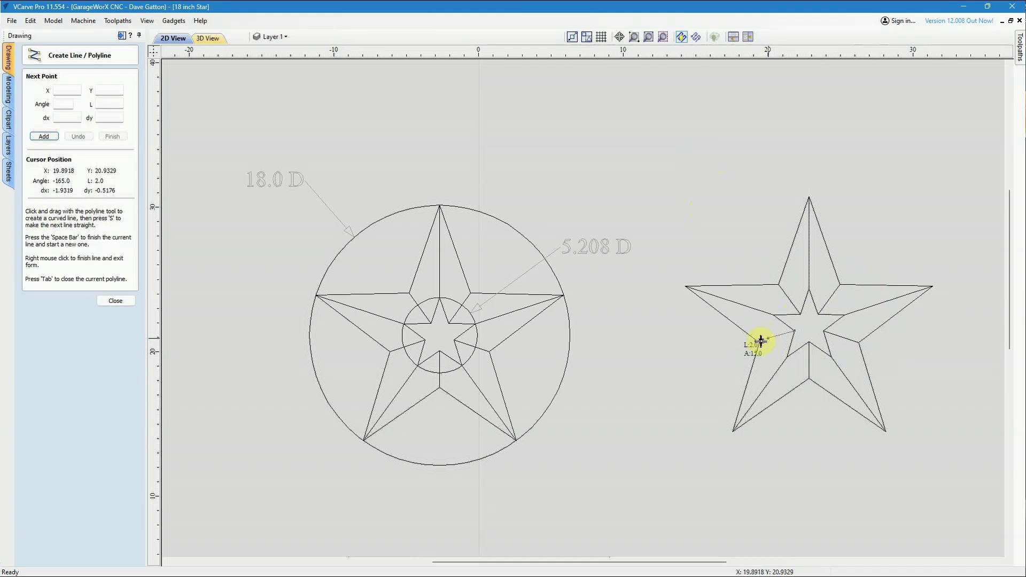
{"action": "left_click", "coordinate": [759, 341]}
{"action": "key", "text": "space"}
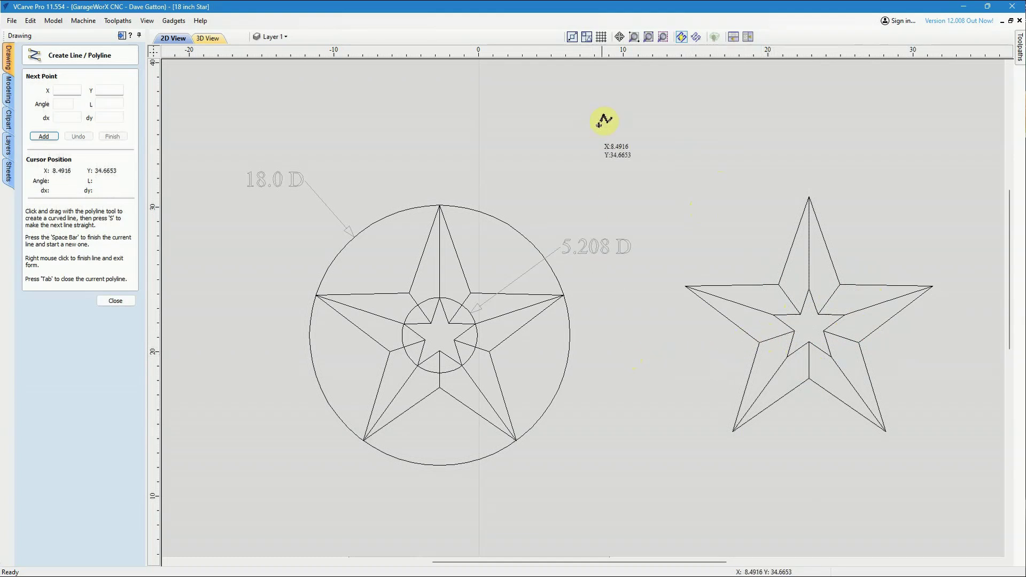
{"action": "left_click", "coordinate": [116, 300]}
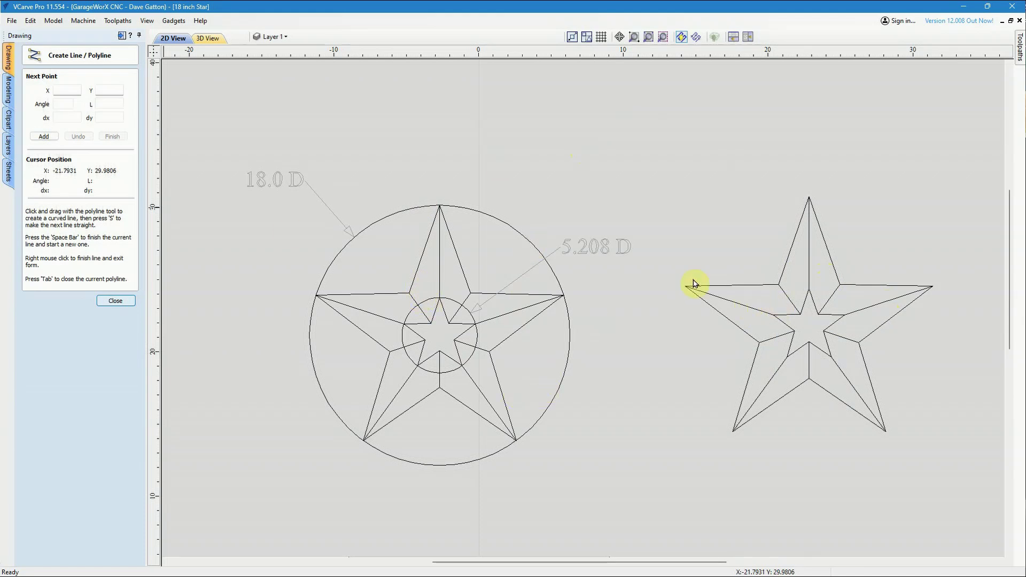
- Trim the star's upper-right, inner notch, inner horizontal and left-arm upper edges
{"action": "right_click", "coordinate": [522, 242]}
{"action": "left_click", "coordinate": [93, 227]}
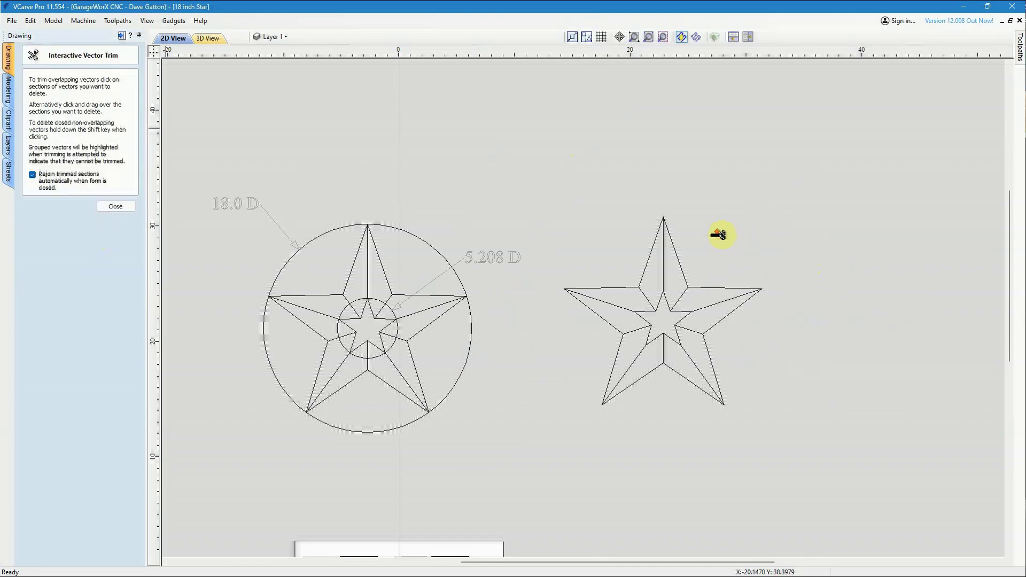
{"action": "scroll", "coordinate": [719, 235], "scroll_direction": "up", "scroll_amount": 3}
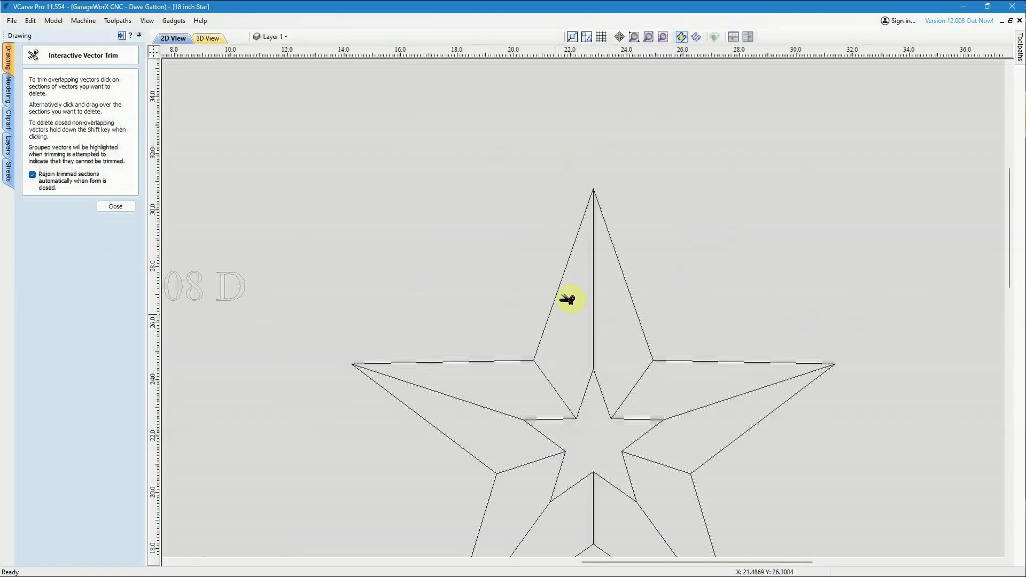
{"action": "left_click", "coordinate": [625, 284]}
{"action": "left_click", "coordinate": [632, 385]}
{"action": "left_click", "coordinate": [601, 398]}
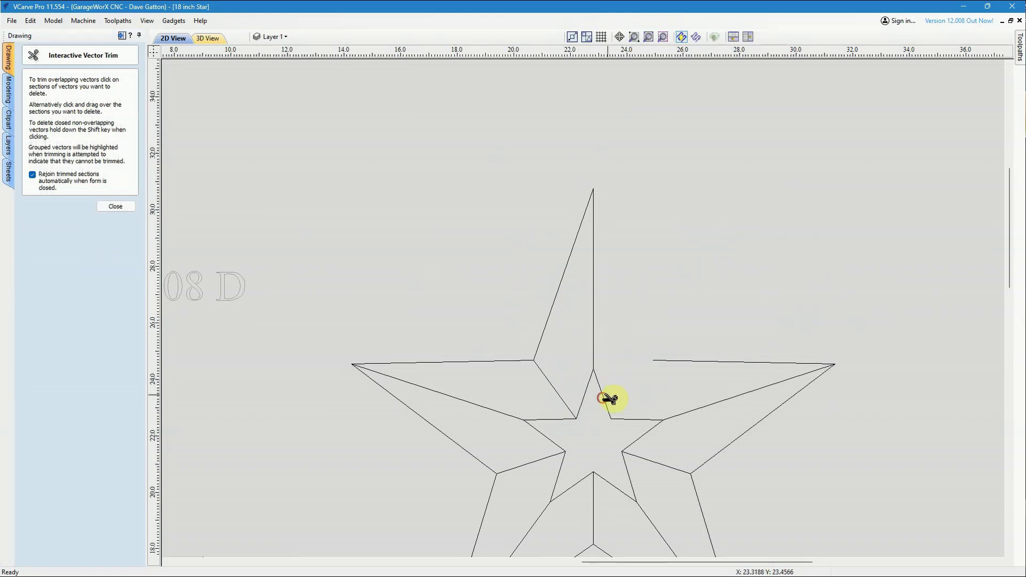
{"action": "left_click", "coordinate": [556, 419]}
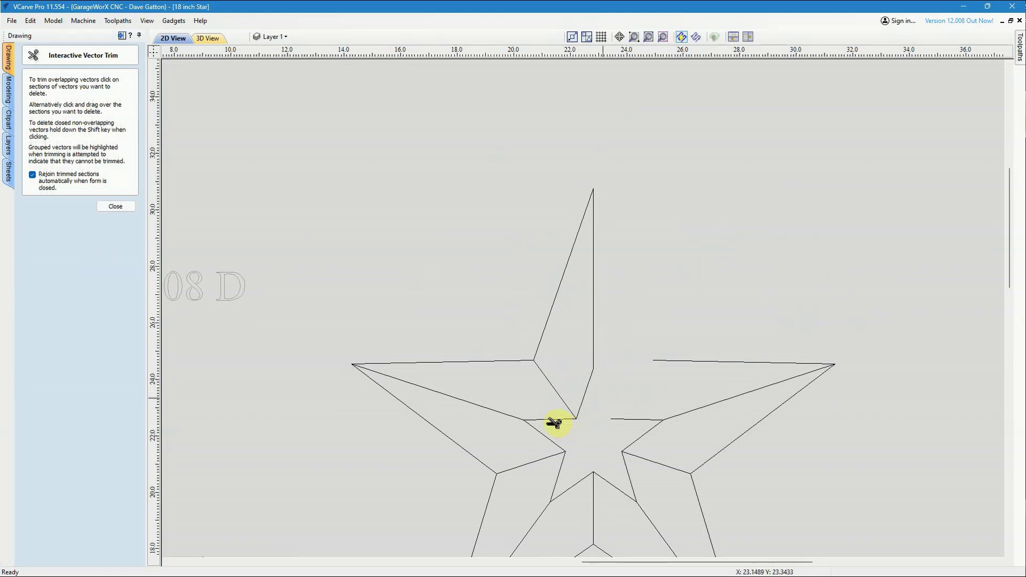
{"action": "left_click", "coordinate": [492, 361]}
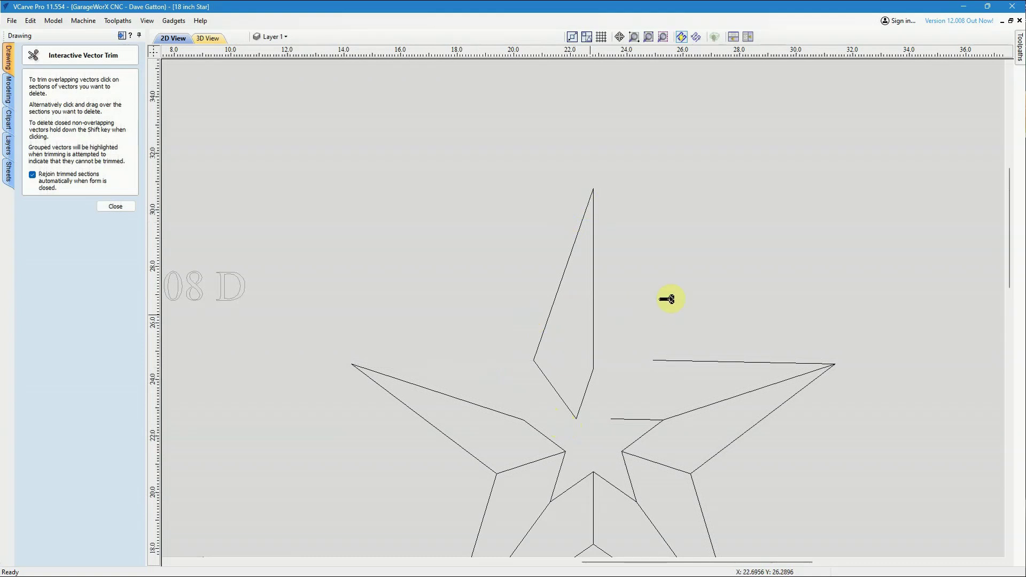
- Trim the centre, right-arm, lower-right and remaining left-arm segments
{"action": "scroll", "coordinate": [675, 296], "scroll_direction": "down", "scroll_amount": 1}
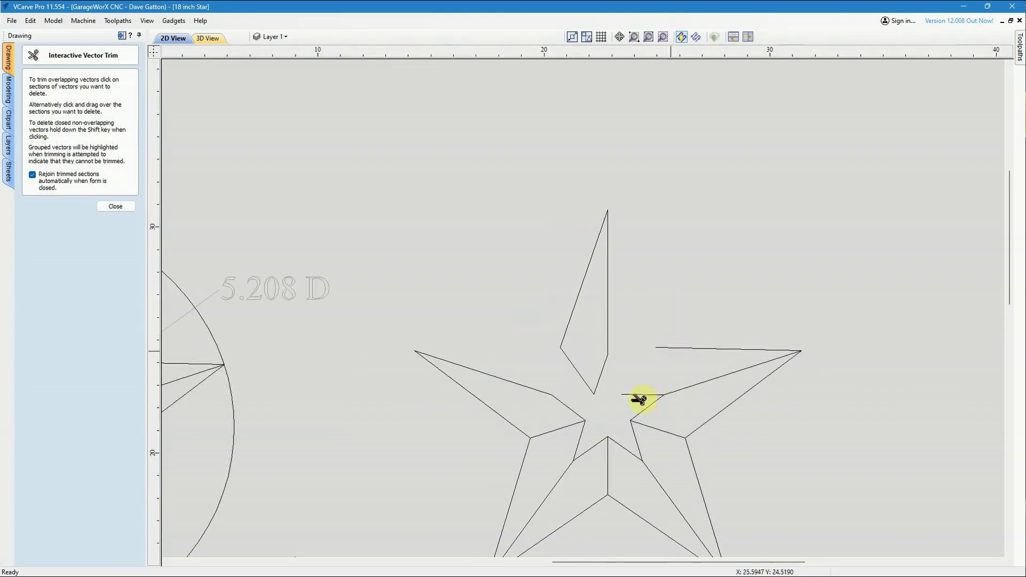
{"action": "left_click", "coordinate": [624, 397]}
{"action": "left_click", "coordinate": [688, 348]}
{"action": "left_click", "coordinate": [701, 484]}
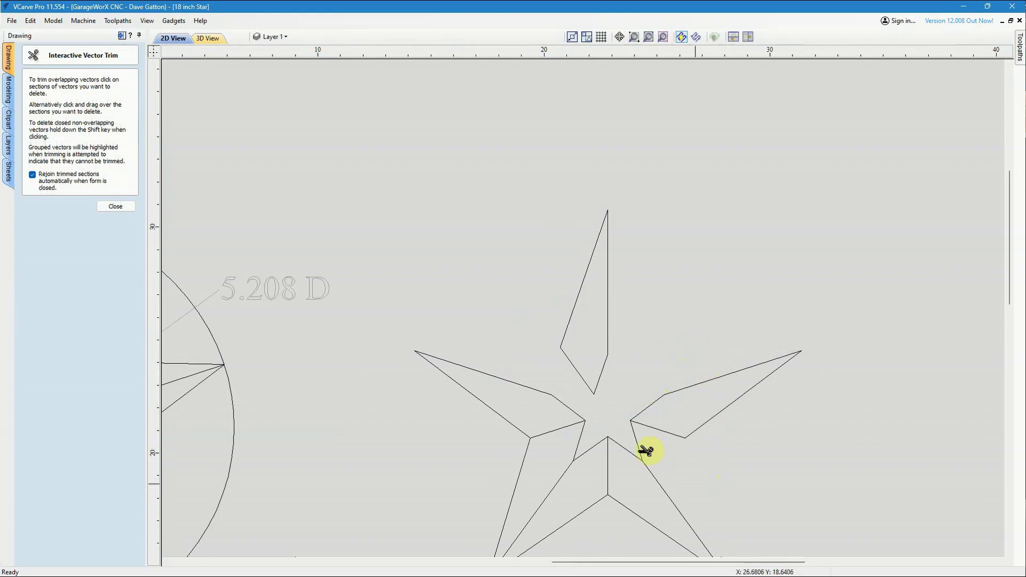
{"action": "left_click", "coordinate": [641, 450]}
{"action": "left_click", "coordinate": [455, 364]}
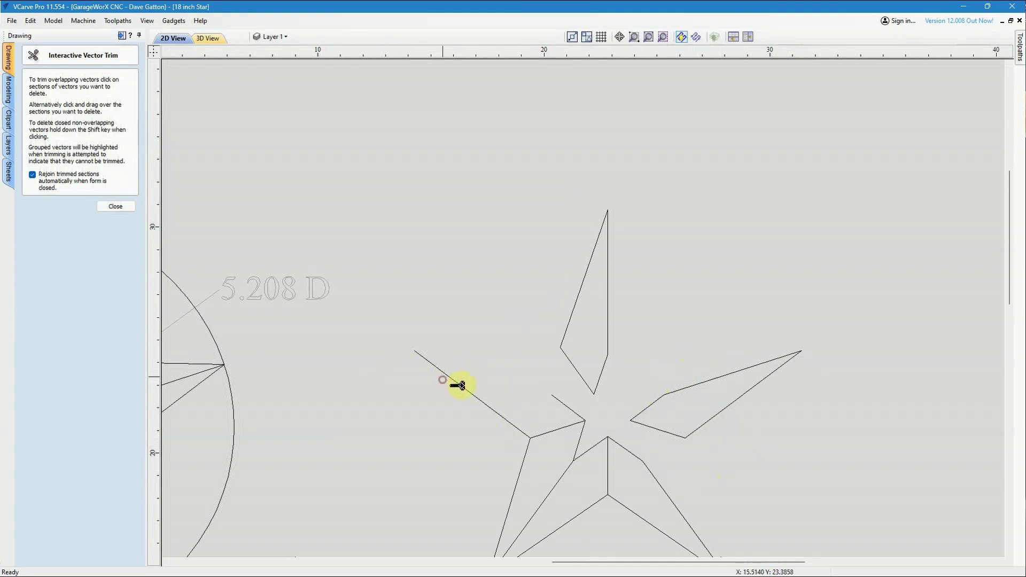
{"action": "left_click", "coordinate": [457, 383]}
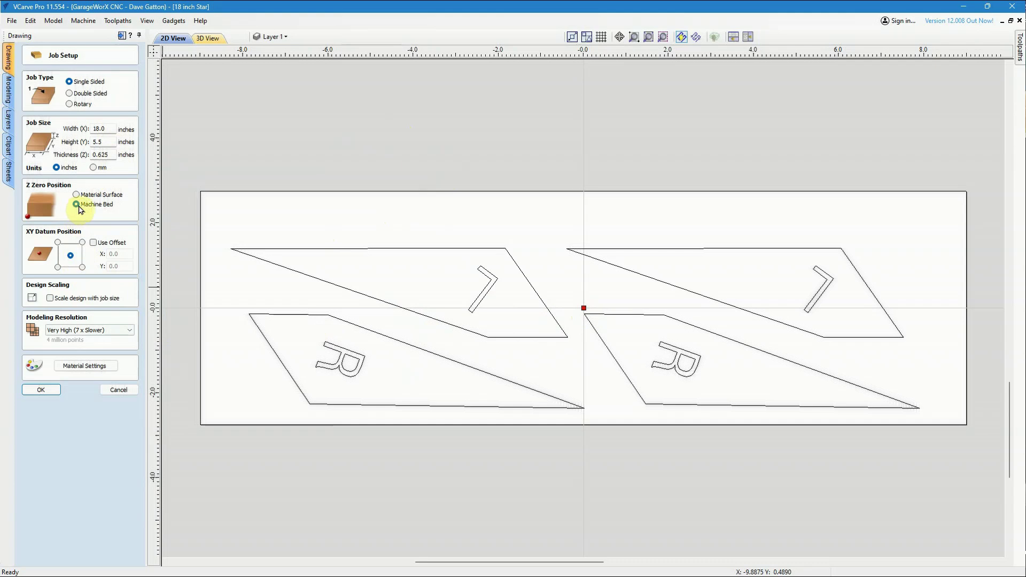
- Confirm the 18.0 × 5.5 × 0.625 in job zeroed at the machine bed
{"action": "left_click", "coordinate": [41, 389]}
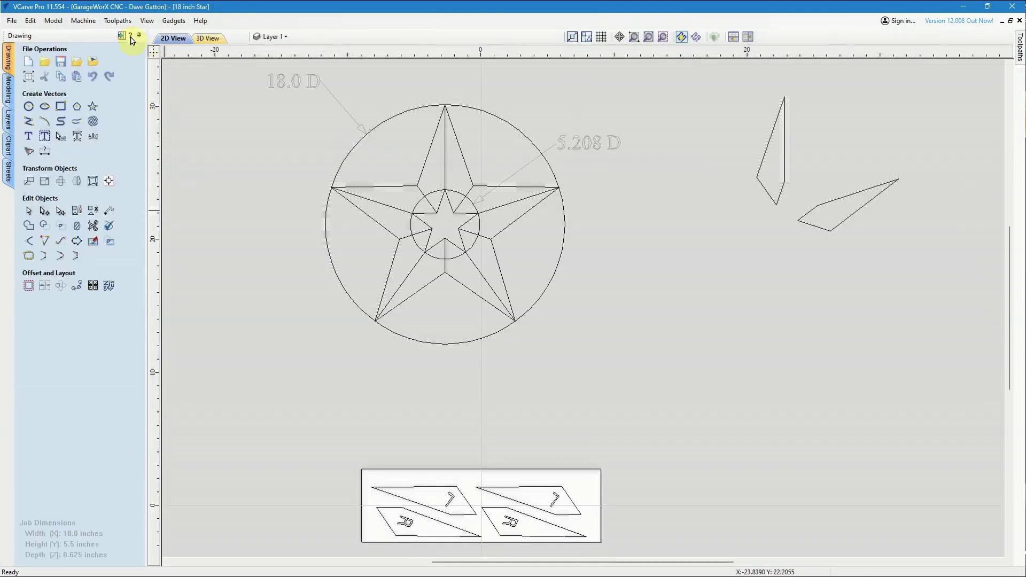
- Recalculate the '18 inch Star' 0.625-inch outside profile toolpath and preview it in 3D
{"action": "left_click", "coordinate": [121, 37]}
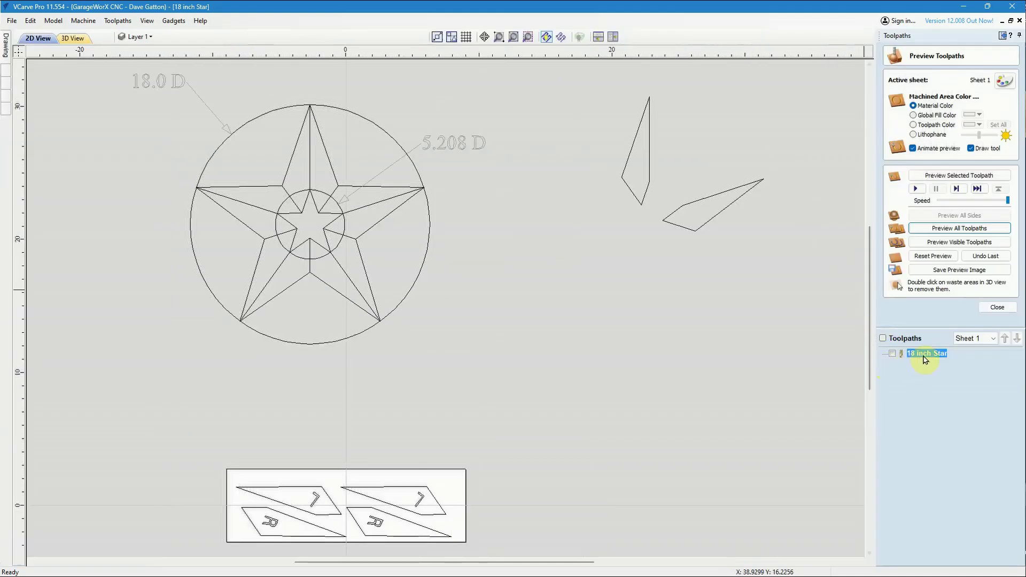
{"action": "double_click", "coordinate": [922, 355]}
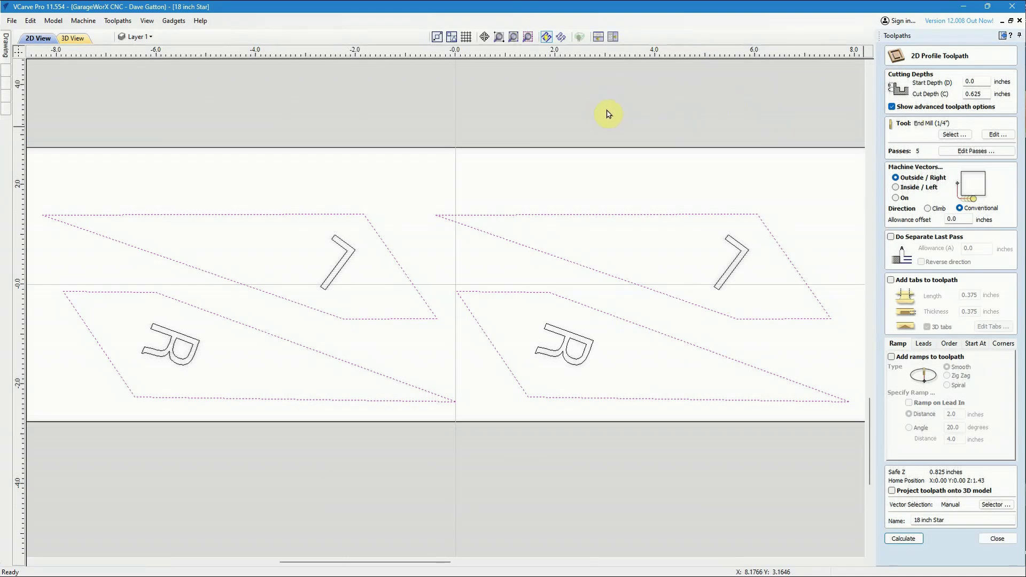
{"action": "left_click", "coordinate": [903, 539]}
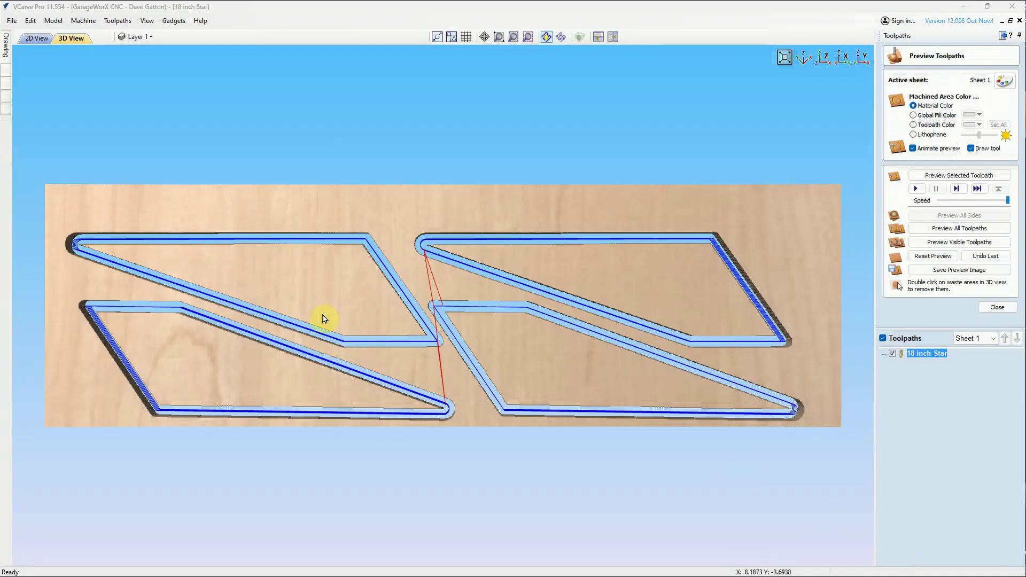